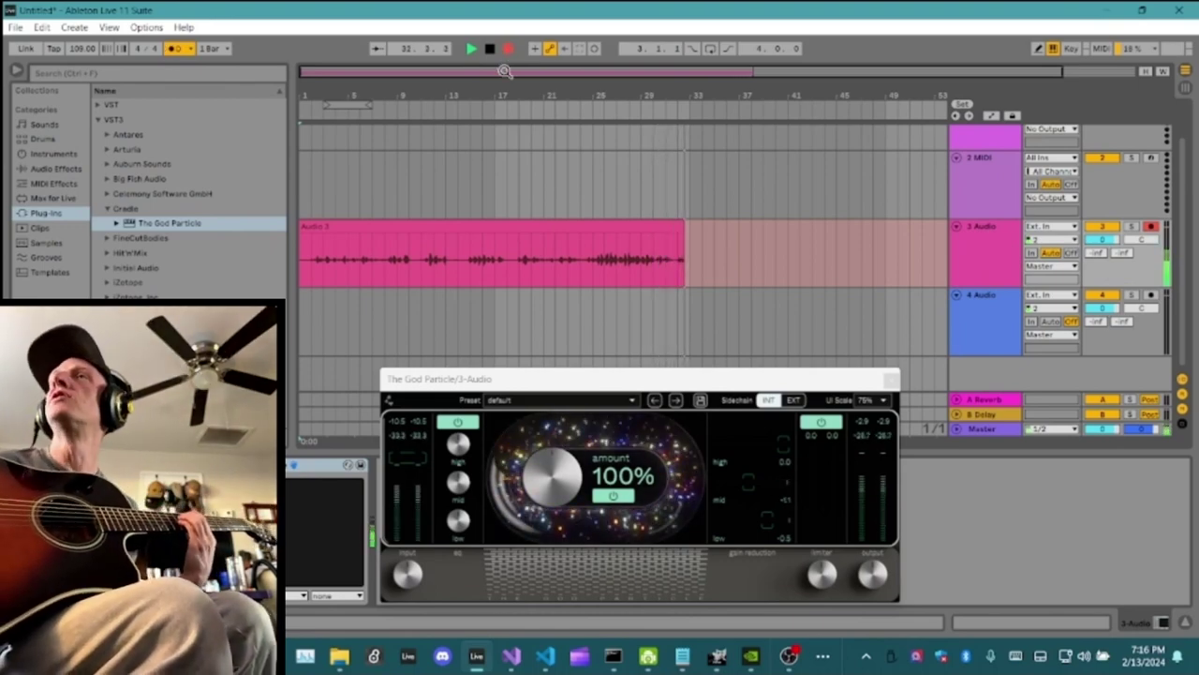
left_click(505, 72)
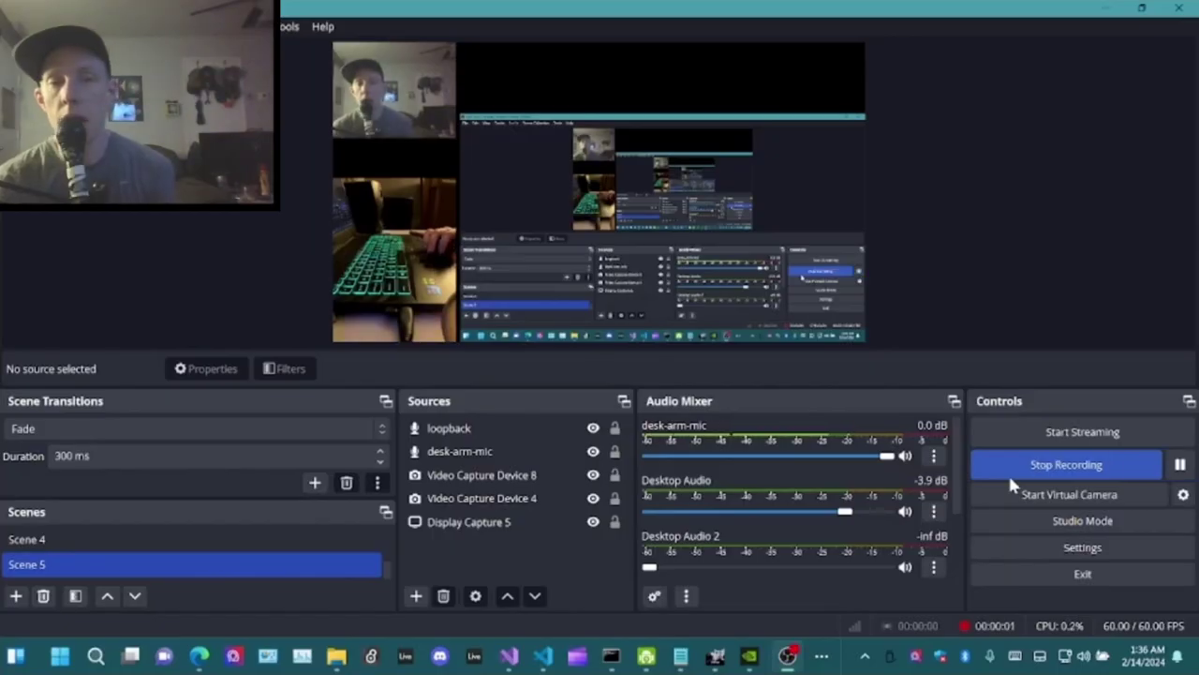
- Switch to the terminal and examine the output of the python sliceup.py runs in the audiocraft folder
left_click(610, 656)
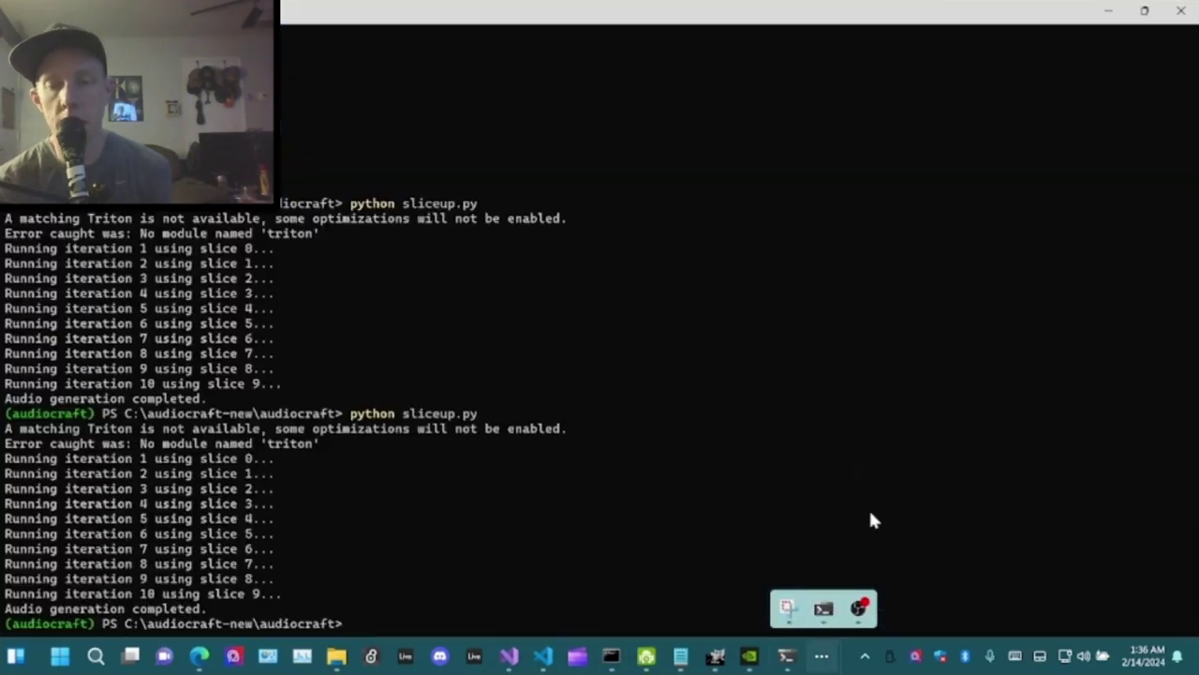
scroll(868, 507, "up", 3)
left_click_drag(321, 656, 321, 656)
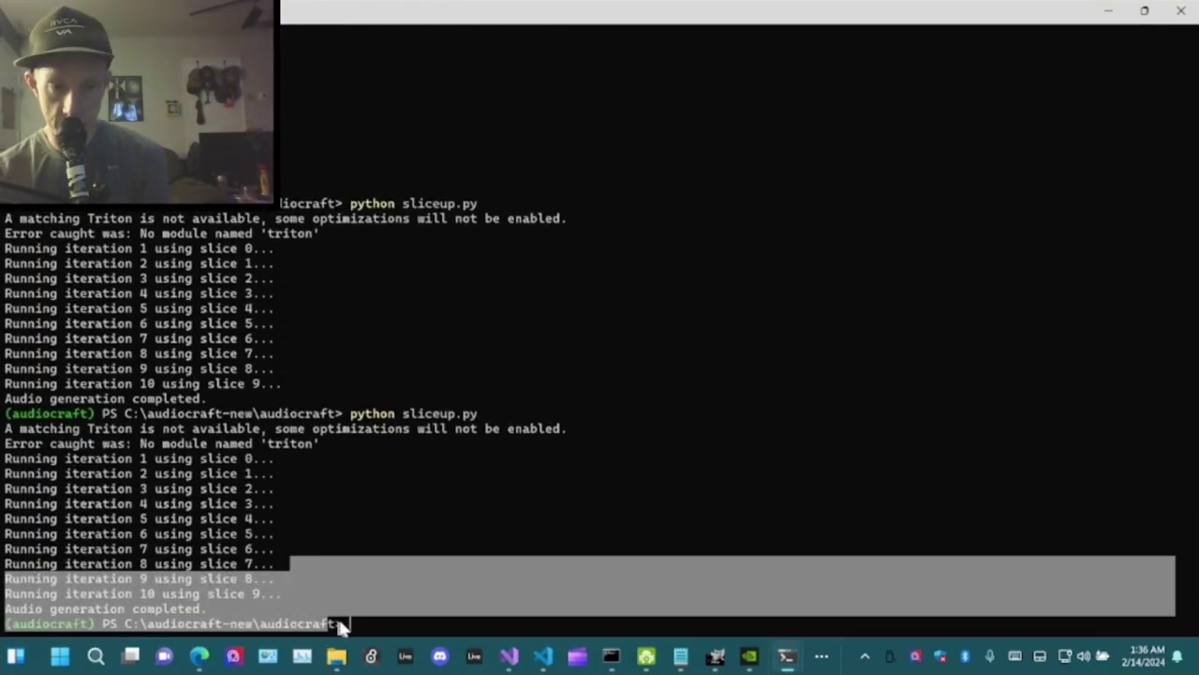
left_click(343, 622)
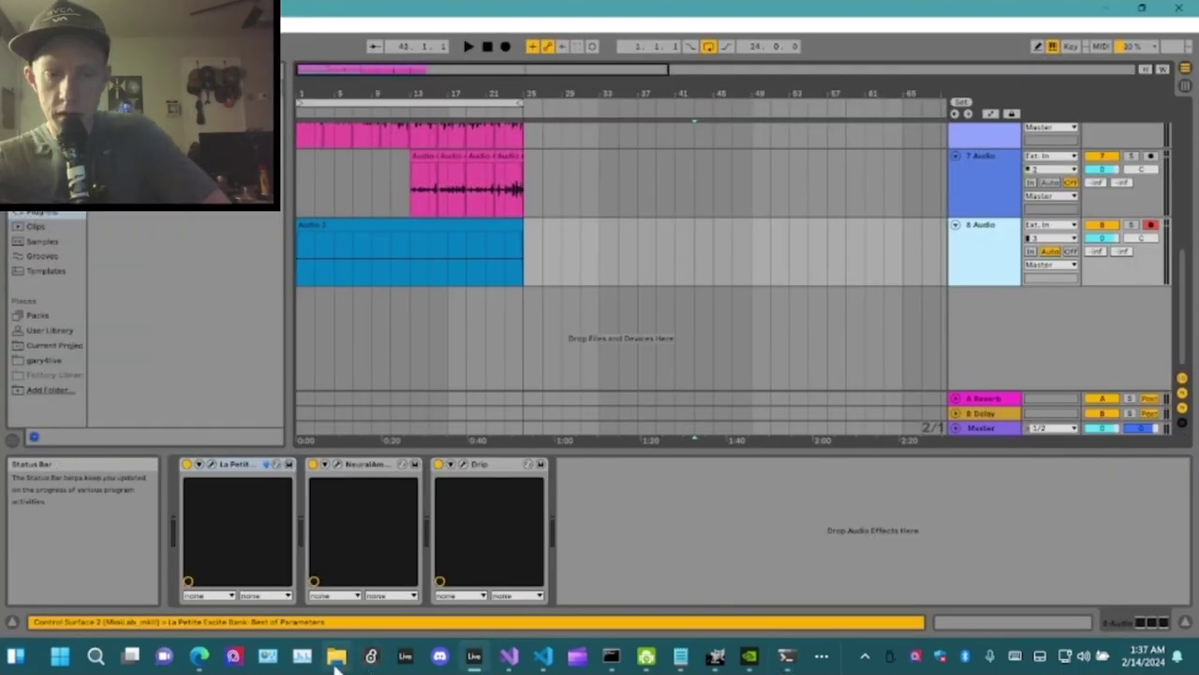
- Import the combined_audio_captains_chair_13_6_53secs_DOPEFILL WAV file from the audiocraft folder into a new Ableton Live audio track starting at bar 1
mouse_move(335, 664)
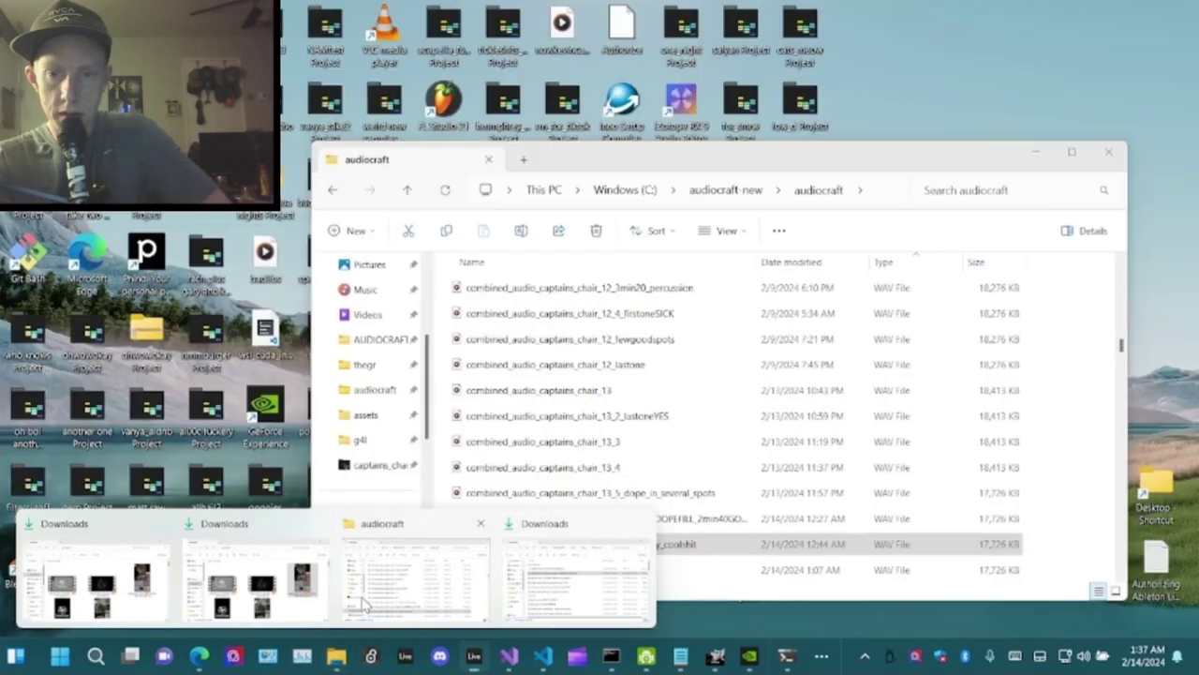
left_click(422, 562)
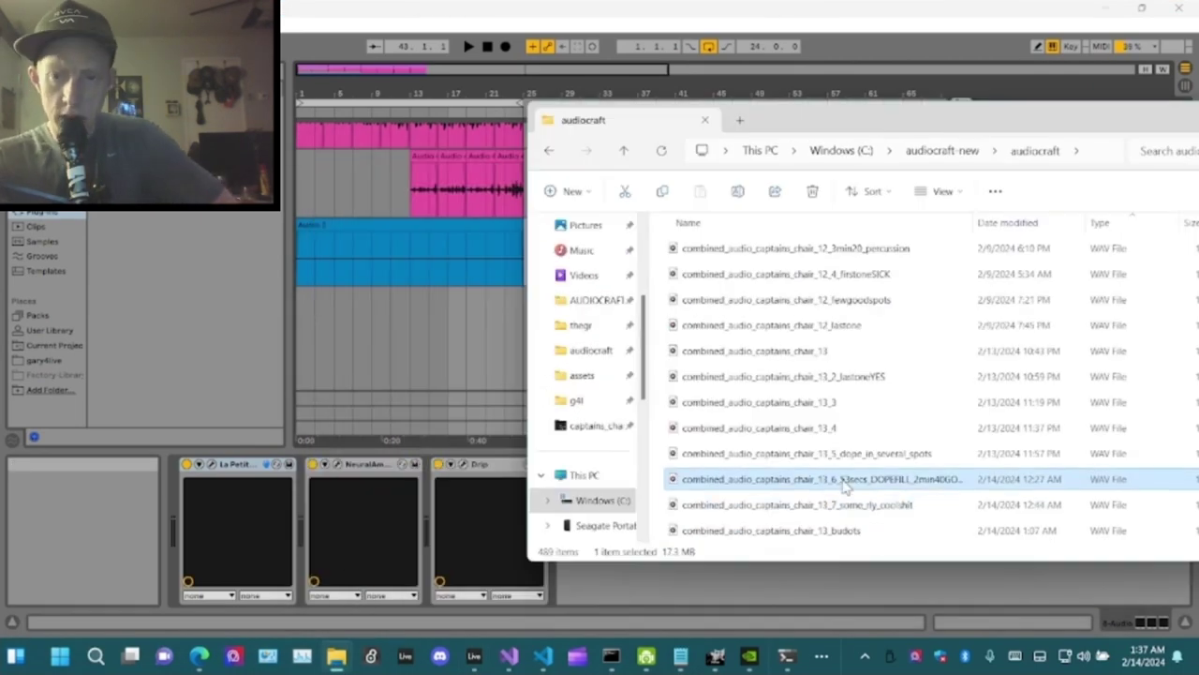
left_click_drag(806, 479, 318, 323)
left_click_drag(456, 74, 482, 74)
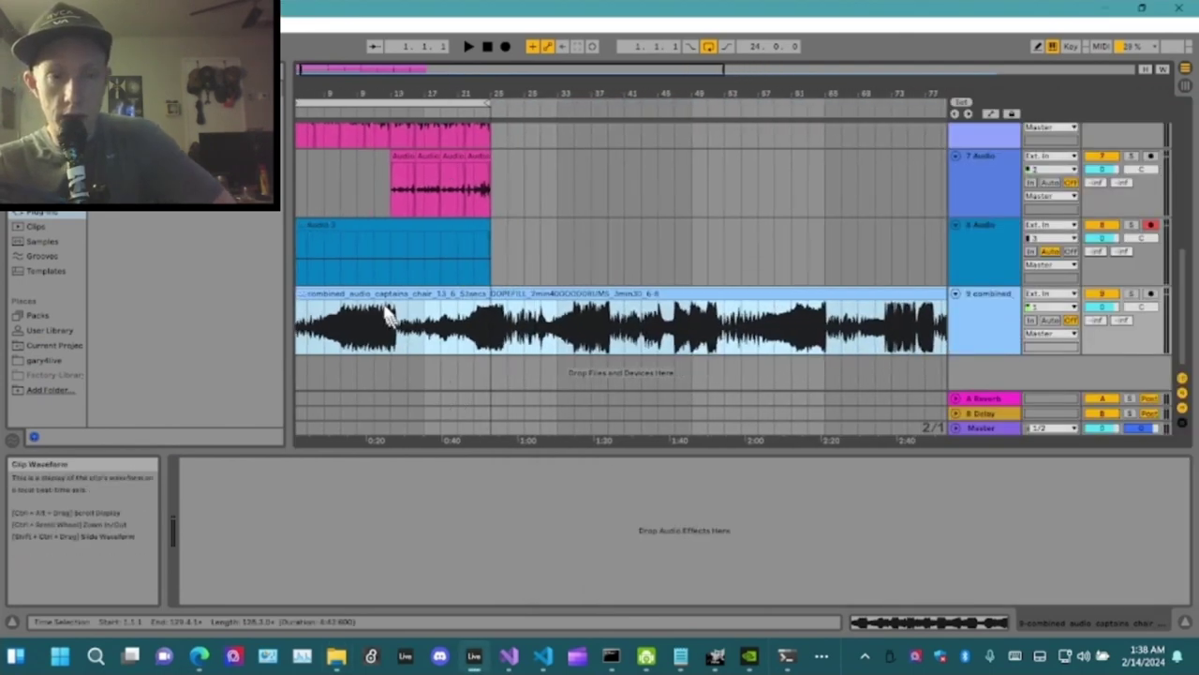
left_click_drag(328, 69, 322, 105)
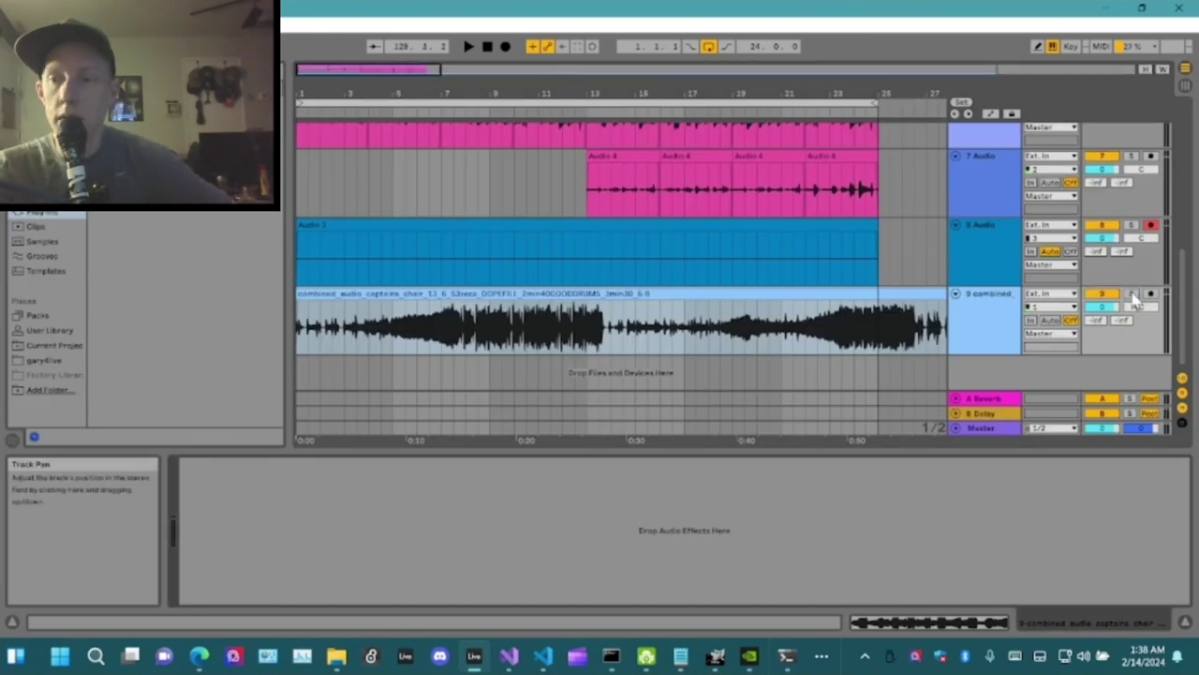
- Solo track 9 with the imported combined_audio clip, audition it, and mark position 7.3.1
left_click(1132, 295)
left_click(469, 46)
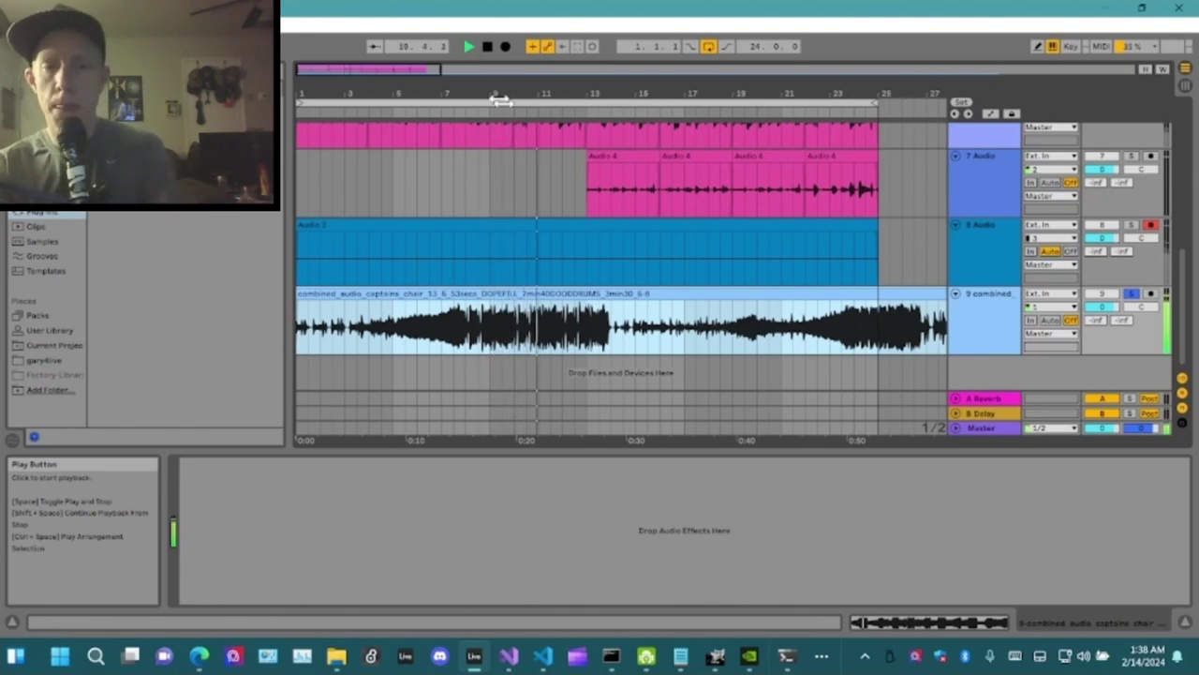
left_click(454, 332)
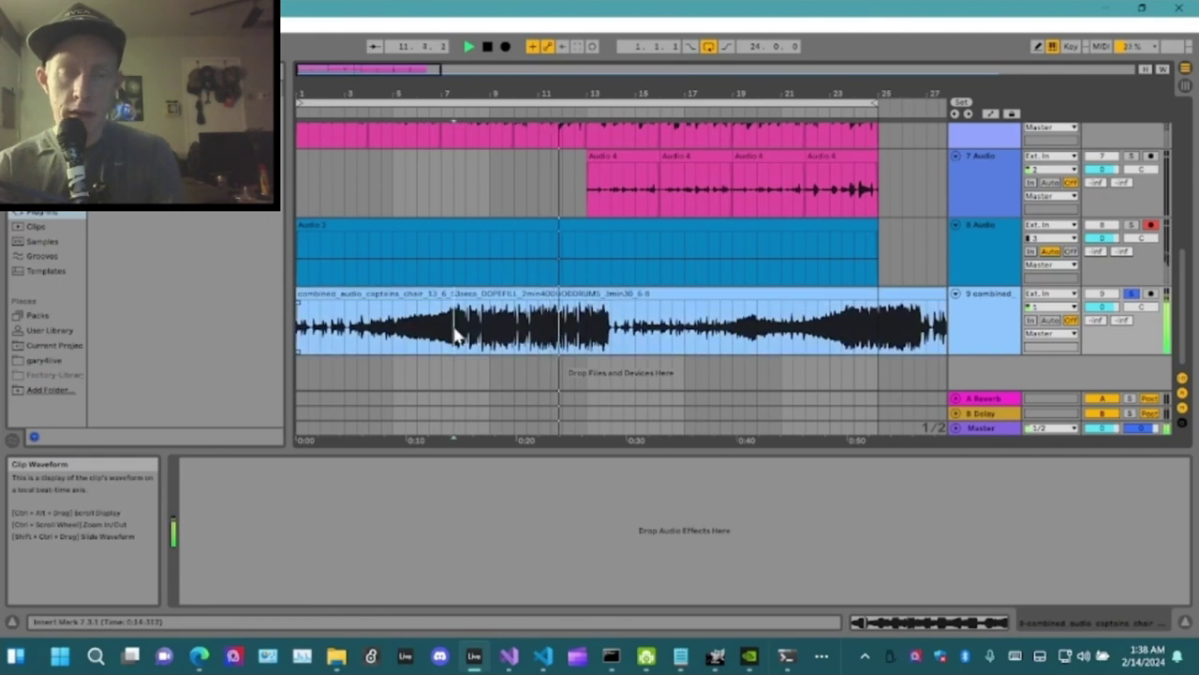
left_click(488, 47)
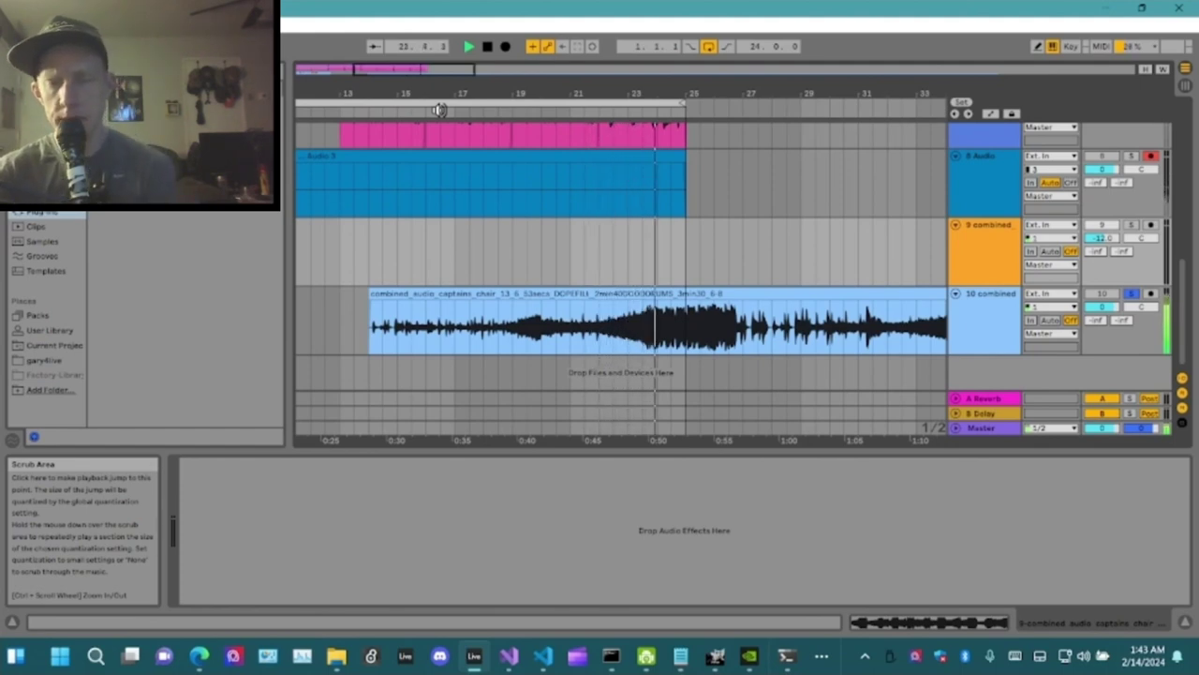
- Split the combined_audio clip on track 10 at 23.3.1, where the loud section begins, and select the part after the cut
left_click(641, 353)
key("ctrl+e")
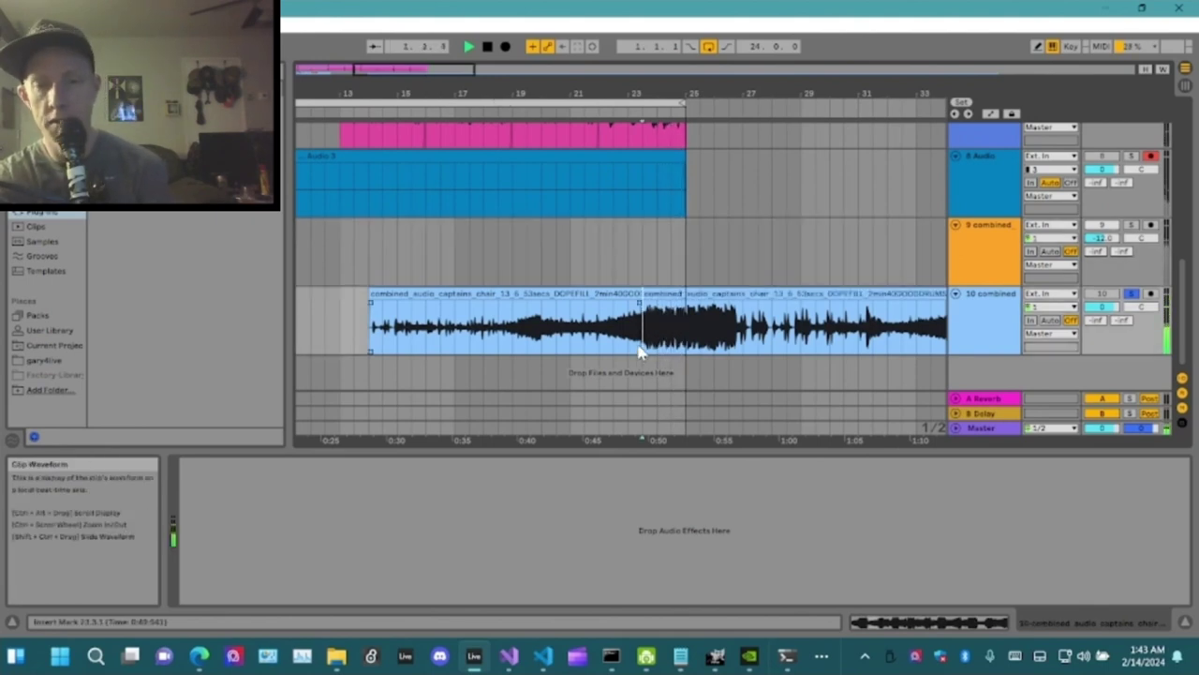
left_click(742, 334)
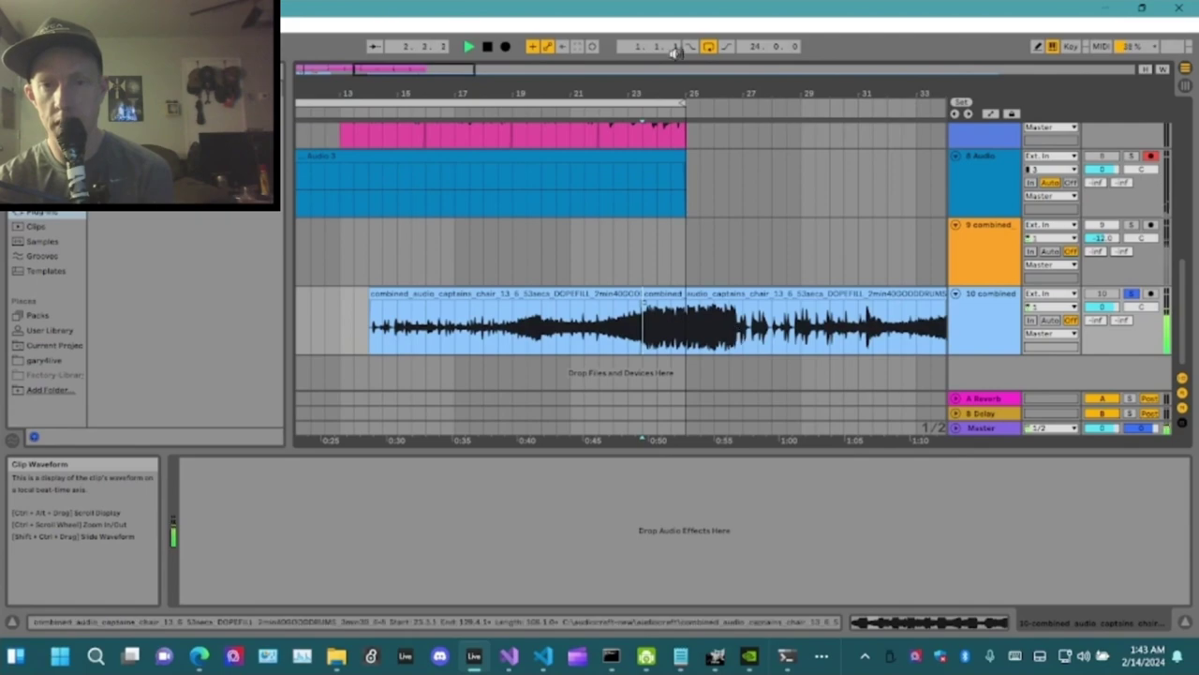
key("ctrl+e")
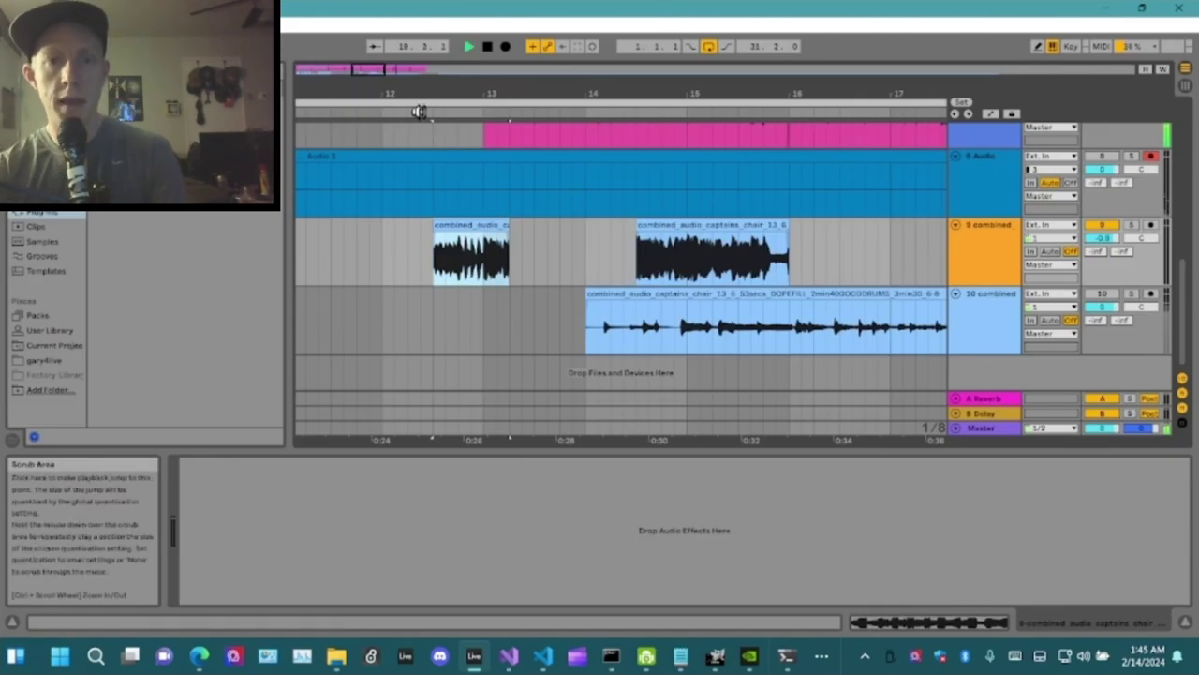
- Trim the unwanted beginning off the long combined_audio clip and keep the remaining audio starting at 1.1.1
left_click(419, 110)
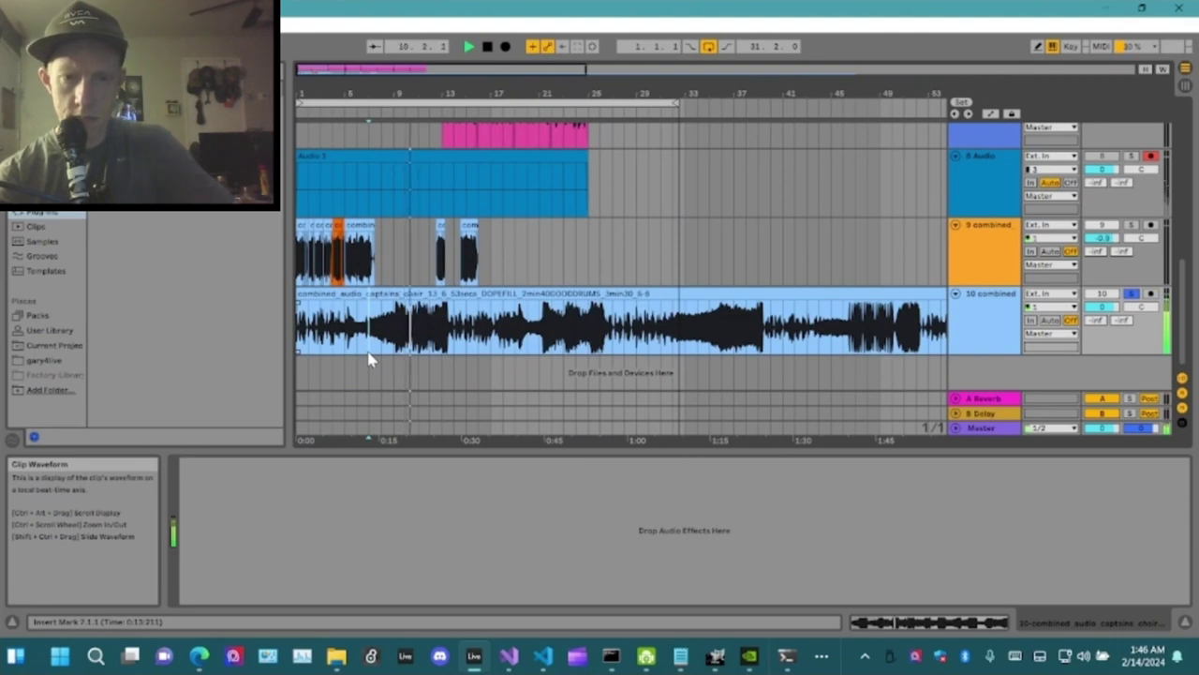
left_click(301, 293)
left_click_drag(300, 292, 453, 353)
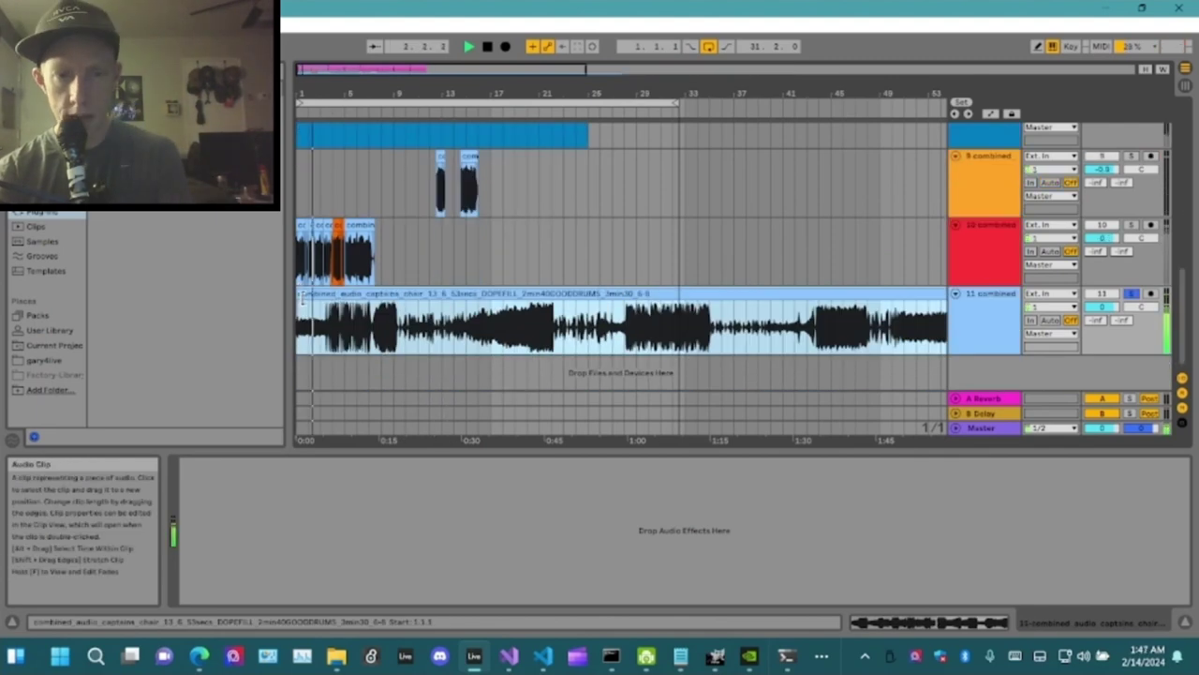
mouse_move(299, 298)
left_mouse_down()
mouse_move(317, 299)
mouse_move(305, 314)
left_mouse_up()
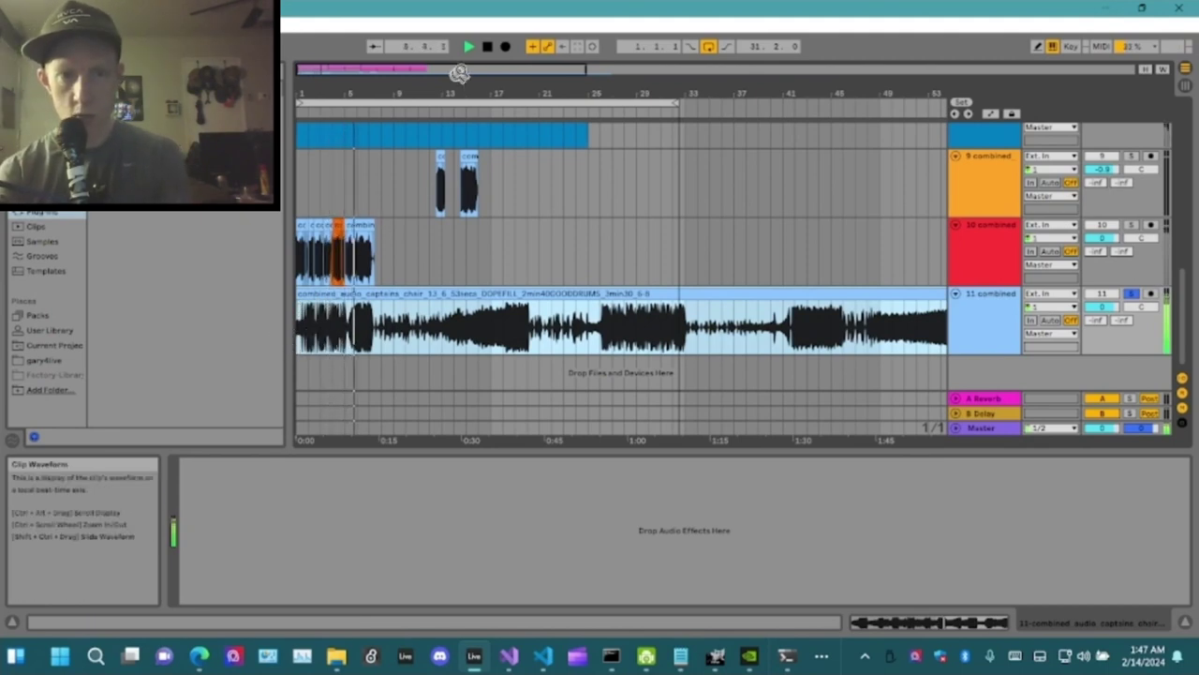
- Replay the clip on track 11, split it at 8.1.1, and move its first seven bars to bar 13 on track 10
left_click(487, 47)
left_click(471, 47)
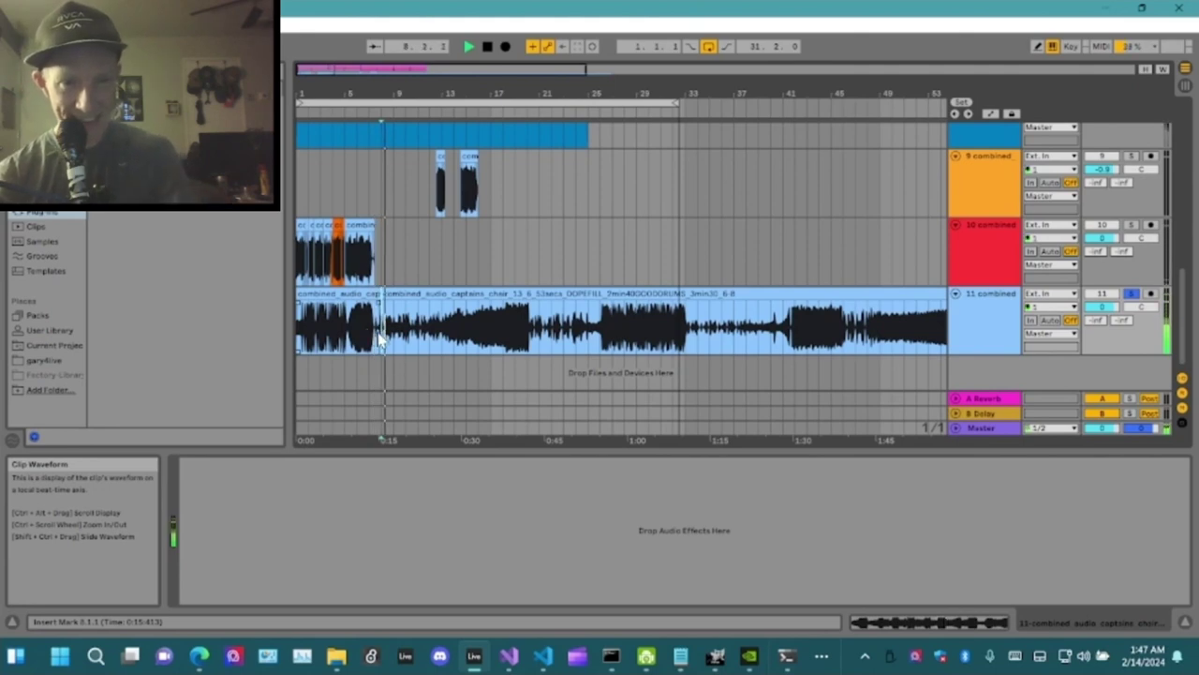
left_click(352, 294)
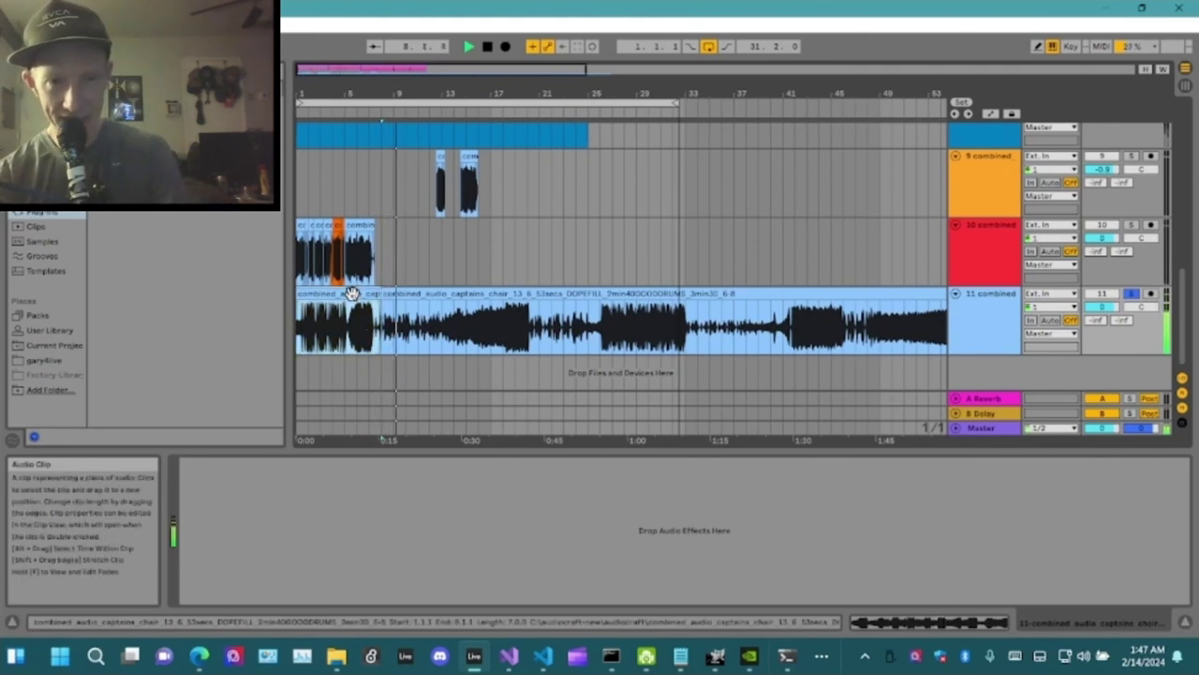
left_click_drag(352, 294, 539, 260)
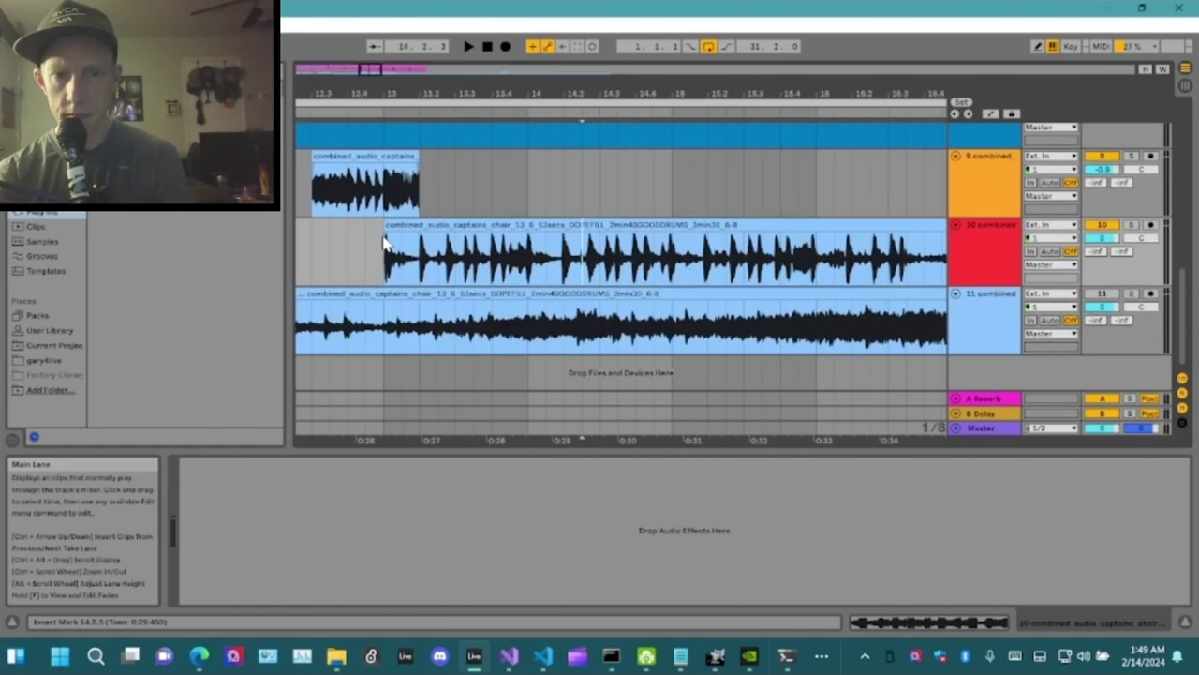
- Split the combined_audio clip on track 12 at 25.1.1 and mark the end of the loud section that follows
scroll(396, 110, "down", 3)
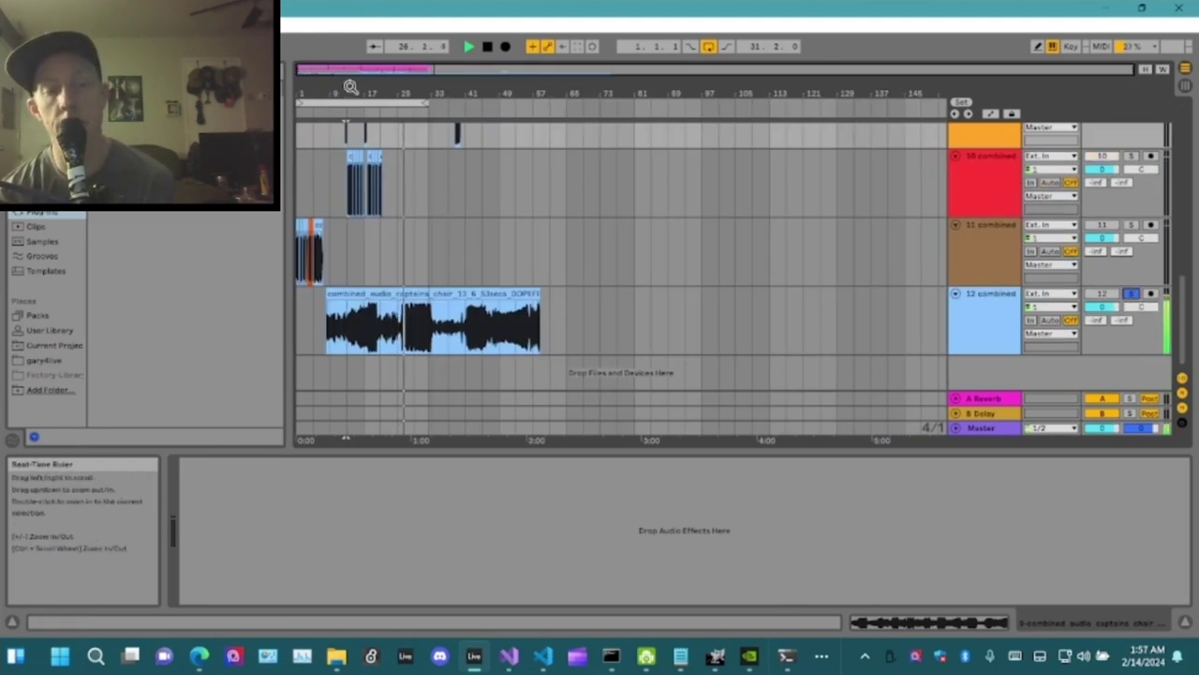
left_click(405, 337)
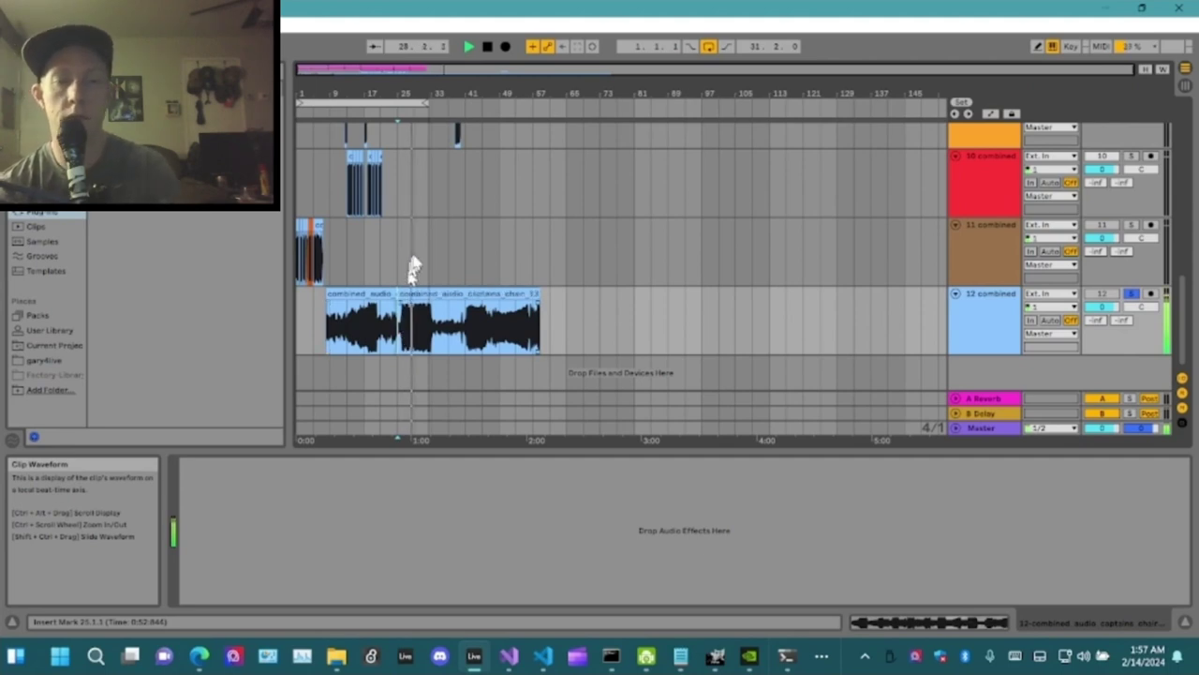
left_click(433, 328)
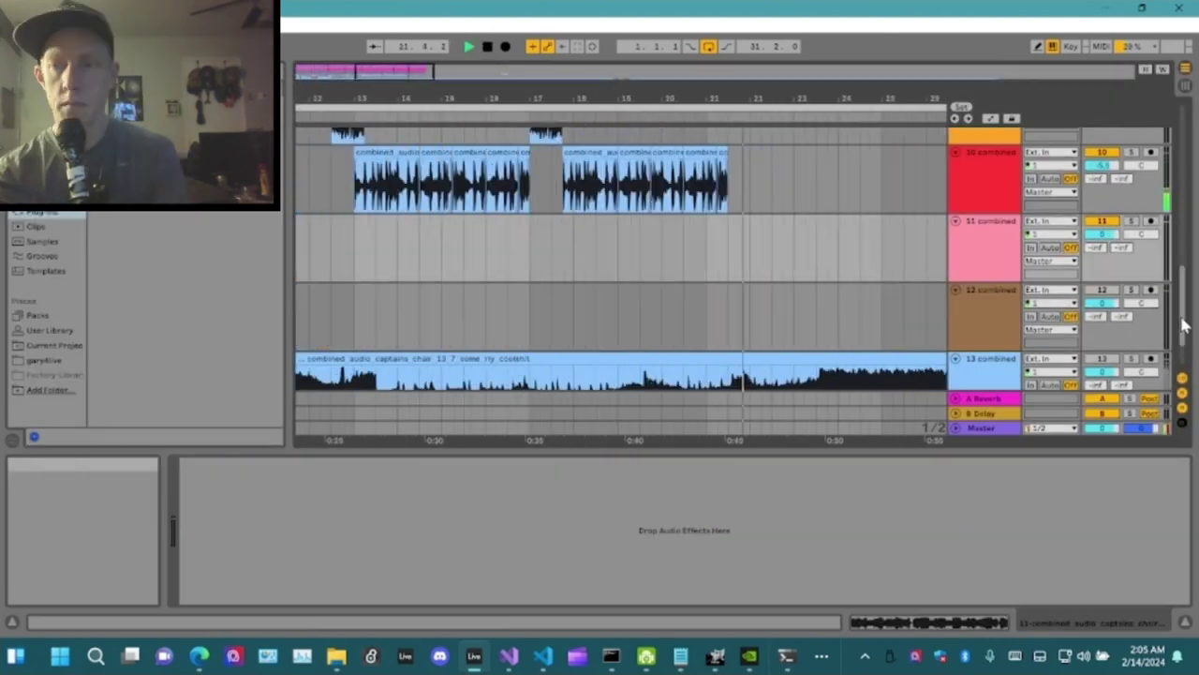
- Solo track 13 and split its captains_chair_13_7_some_rly_coolshit clip at 23.3.1, where the loud section begins
scroll(621, 249, "up", 3)
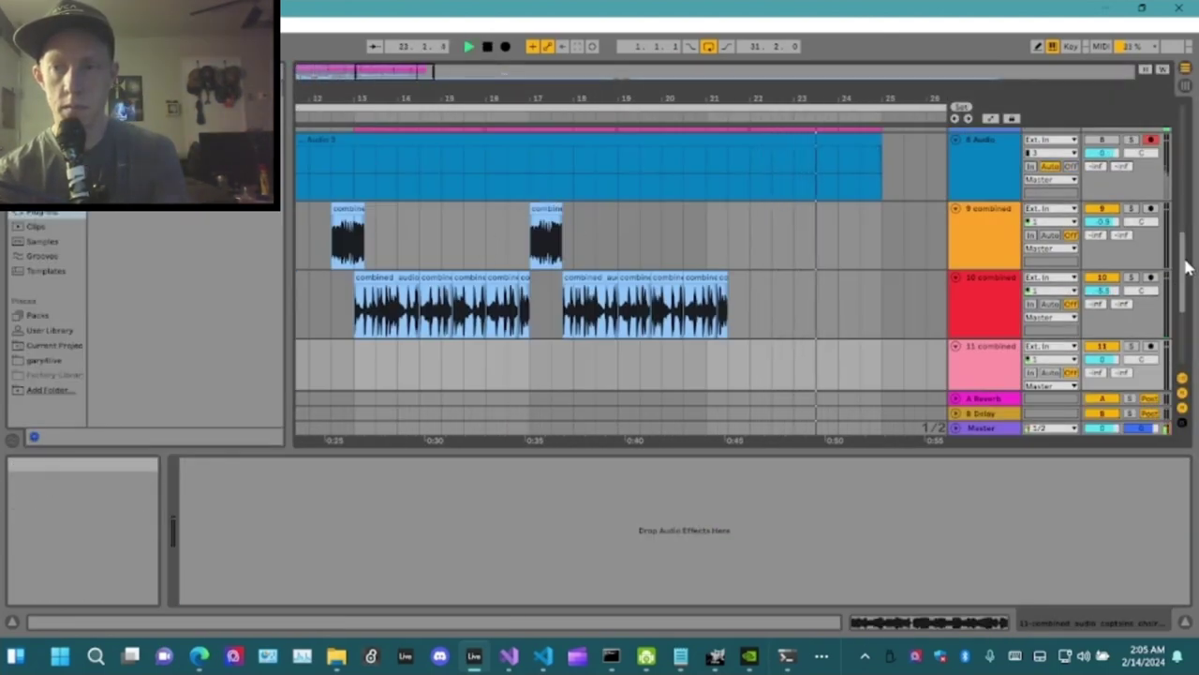
scroll(1188, 354, "down", 3)
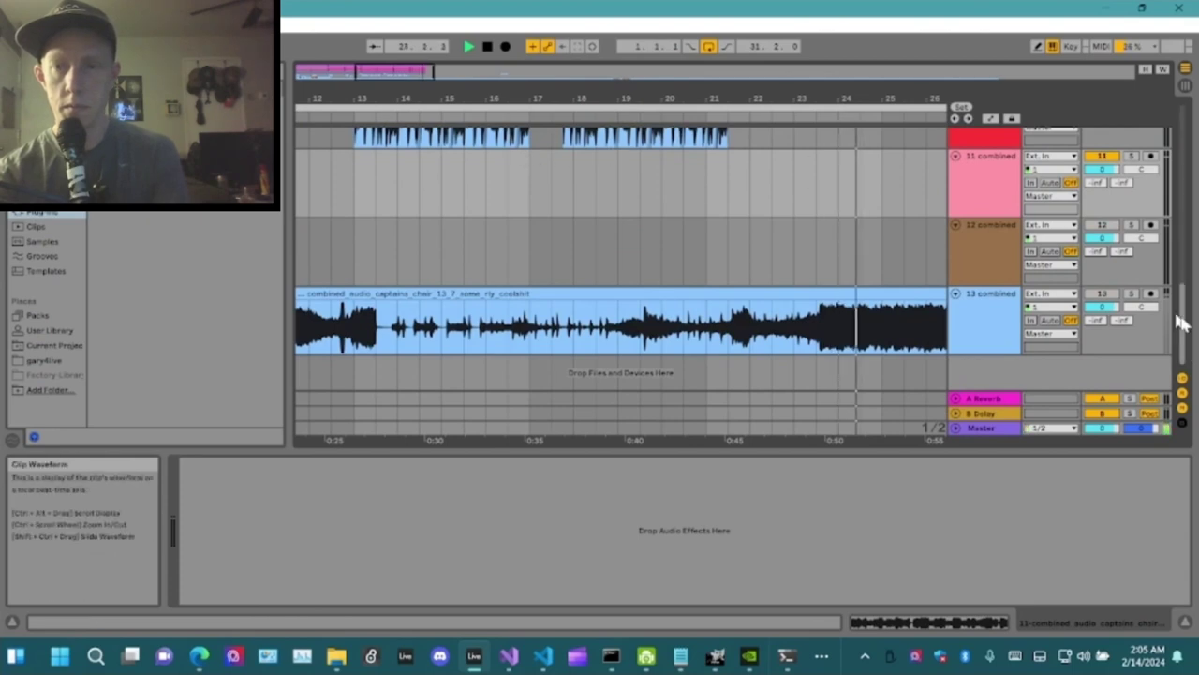
left_click(1132, 294)
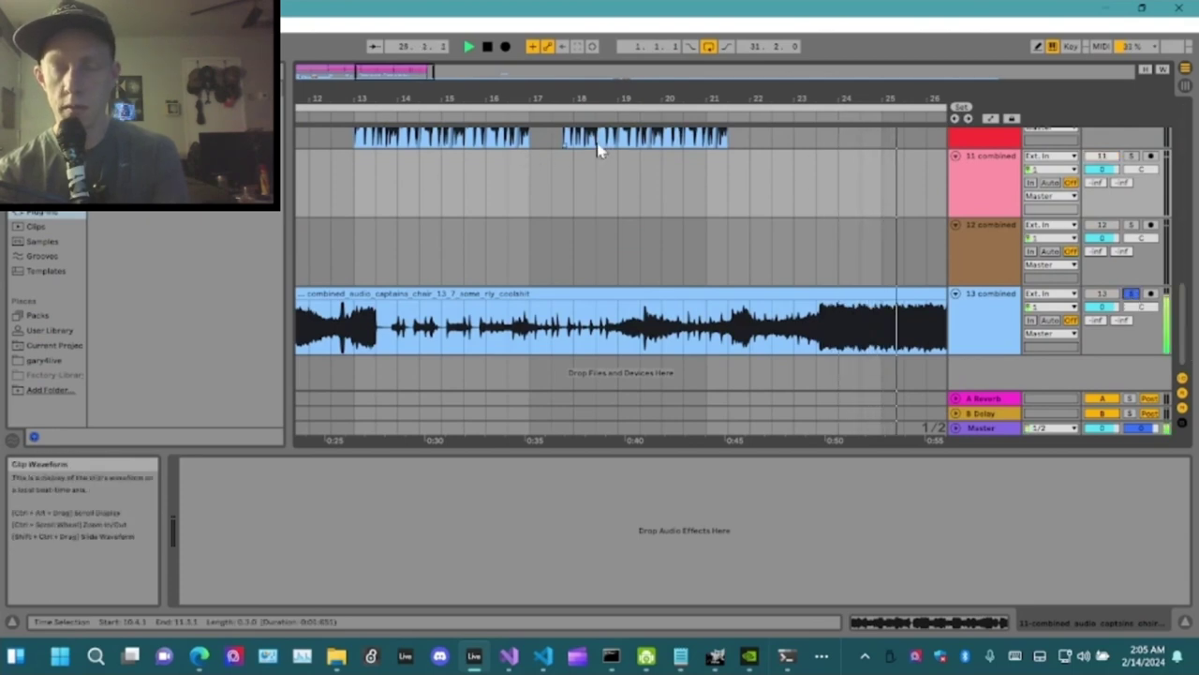
left_click(817, 318)
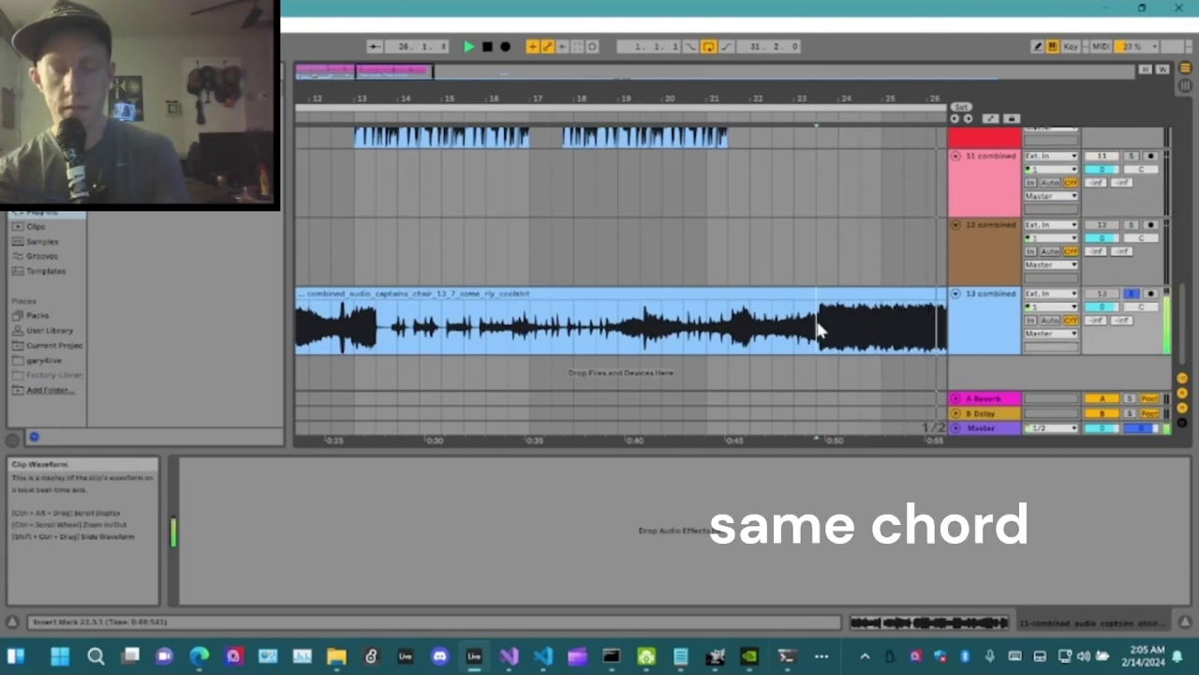
key("ctrl+e")
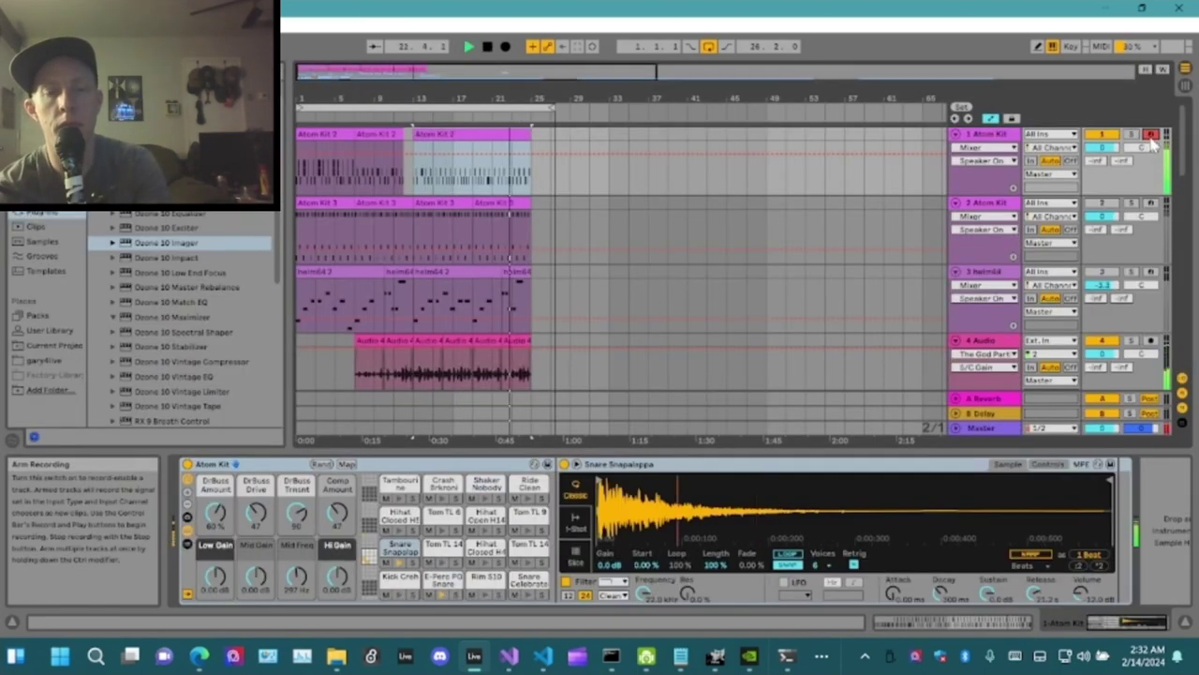
- Start arrangement recording on the armed first Atom Kit track
left_click(506, 47)
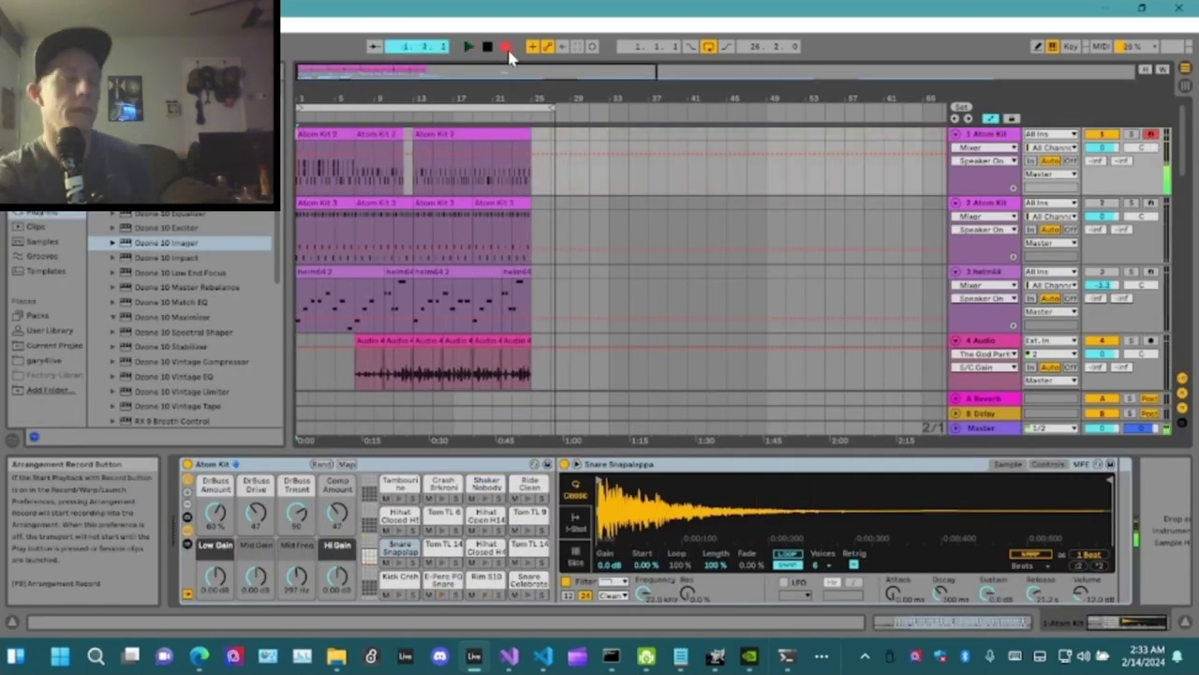